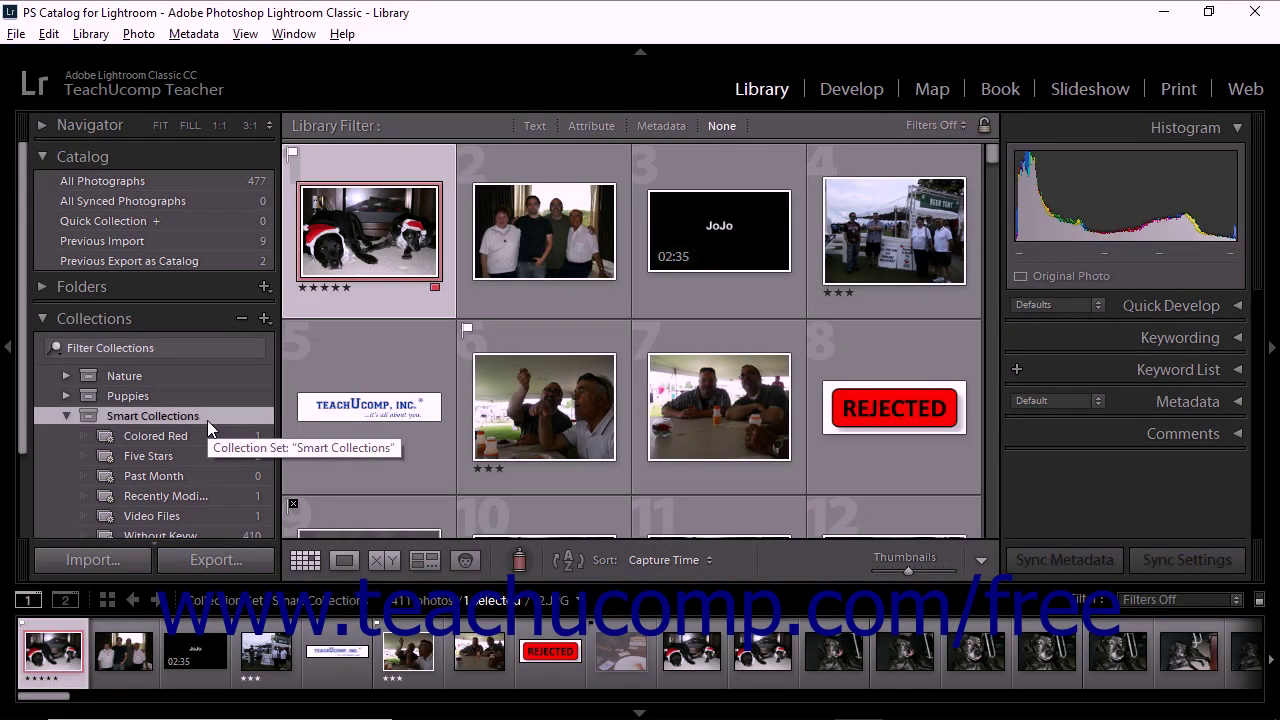
Browse the Smart Collections set: Colored Red, Five Stars, Past Month, Recently Modified, Without Keywords.
left_click(207, 420)
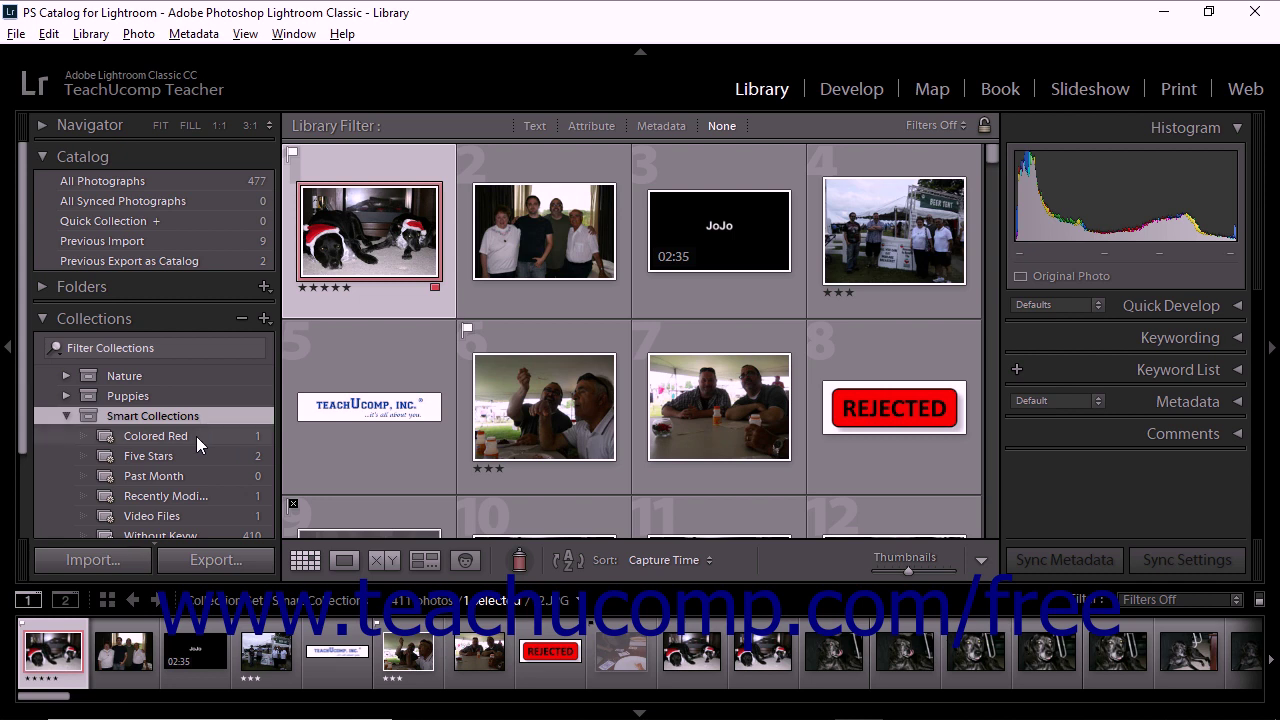
left_click(198, 436)
left_click(199, 457)
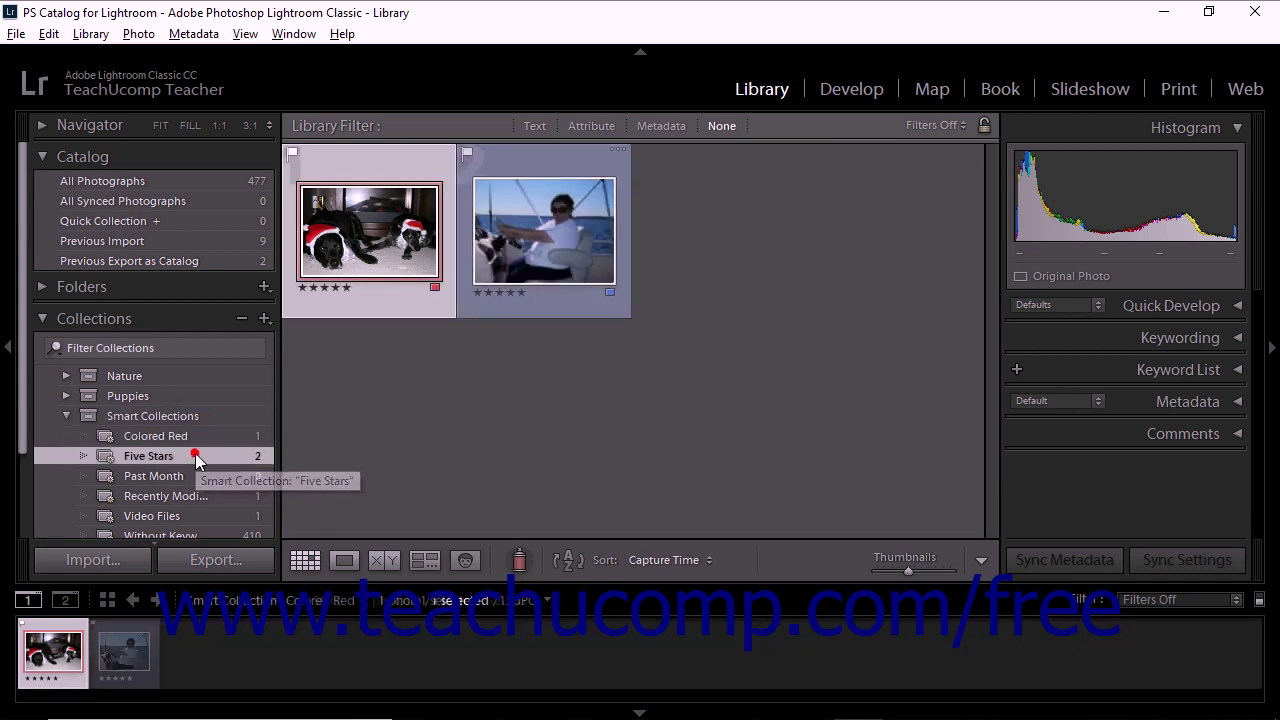
left_click(200, 477)
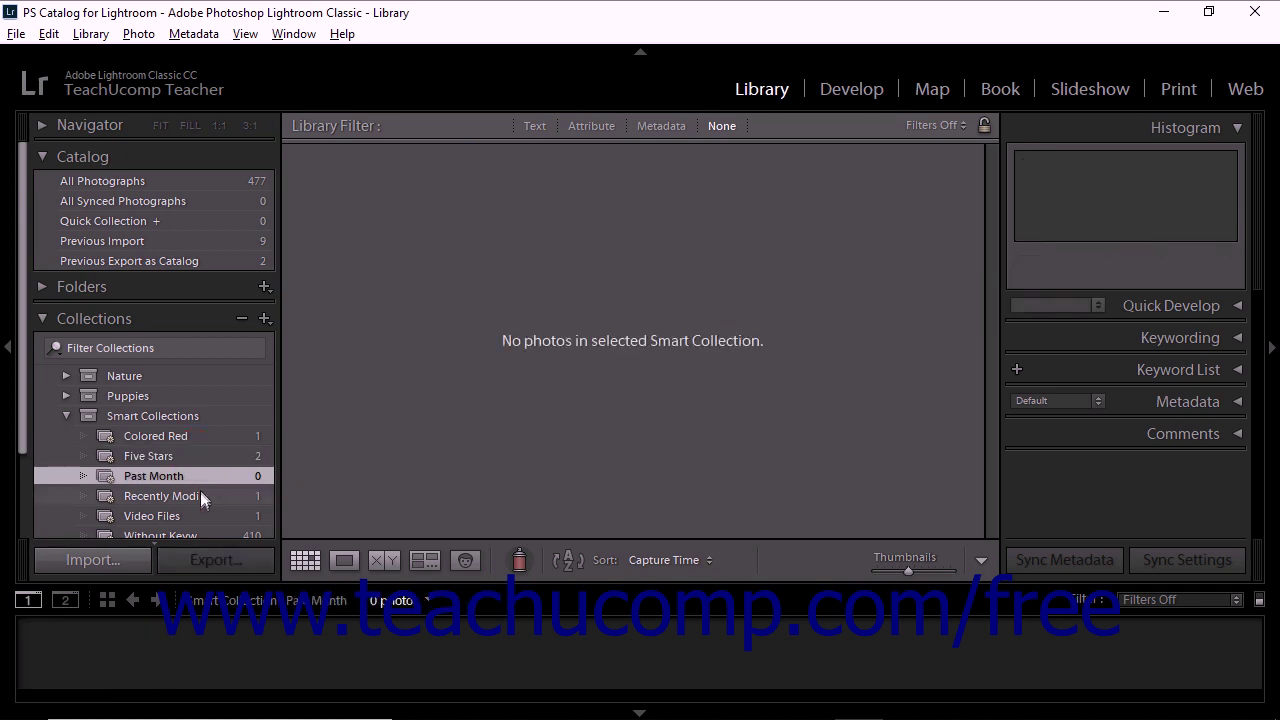
left_click(202, 496)
scroll(202, 500, "down", 1)
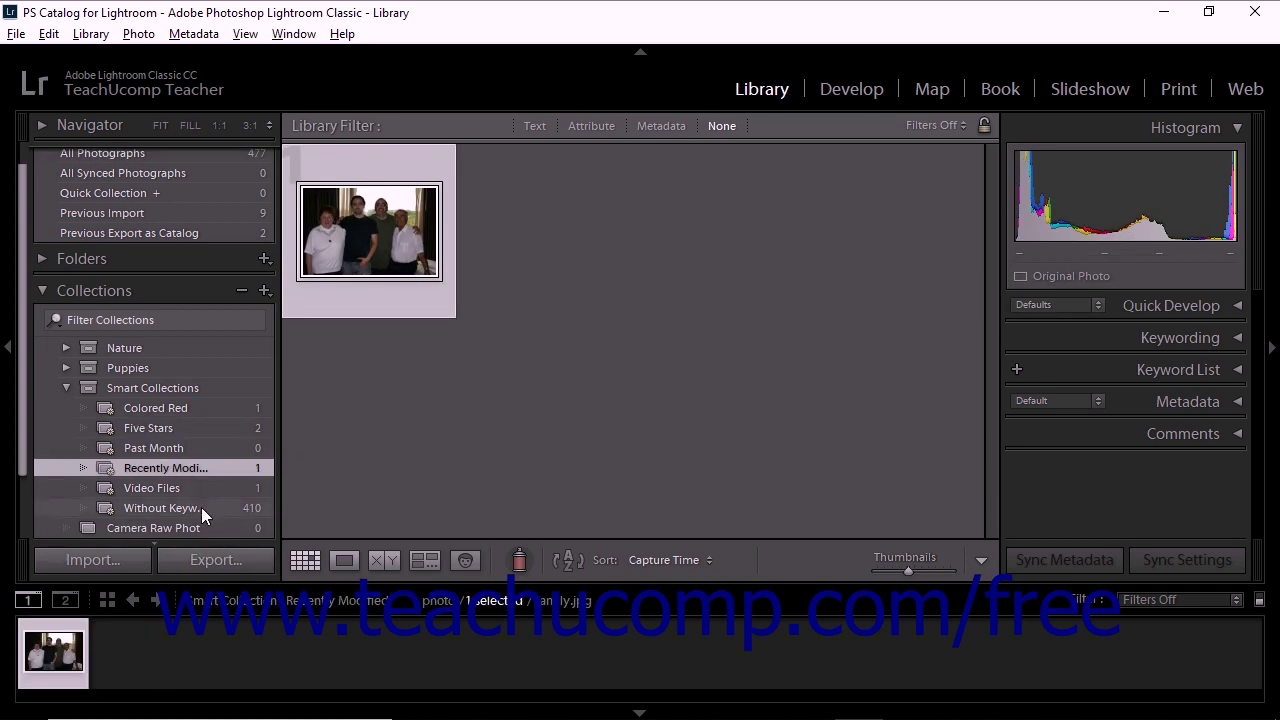
left_click(201, 507)
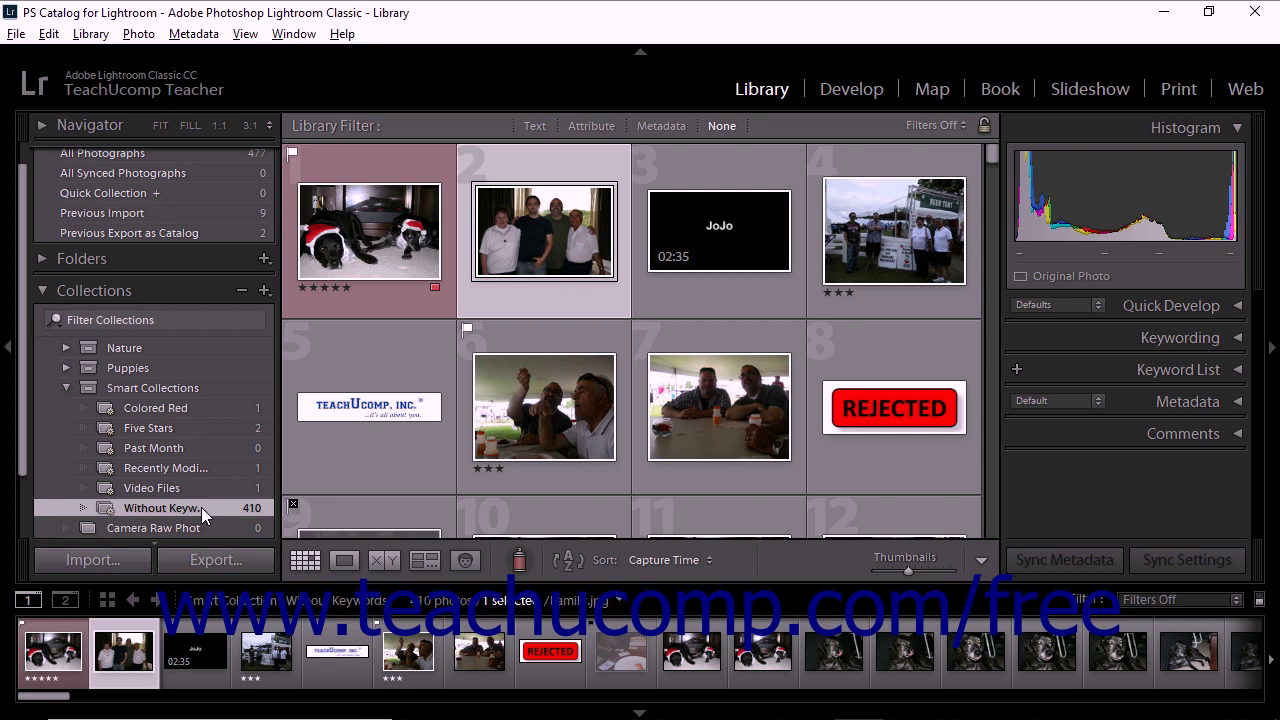
left_click(200, 390)
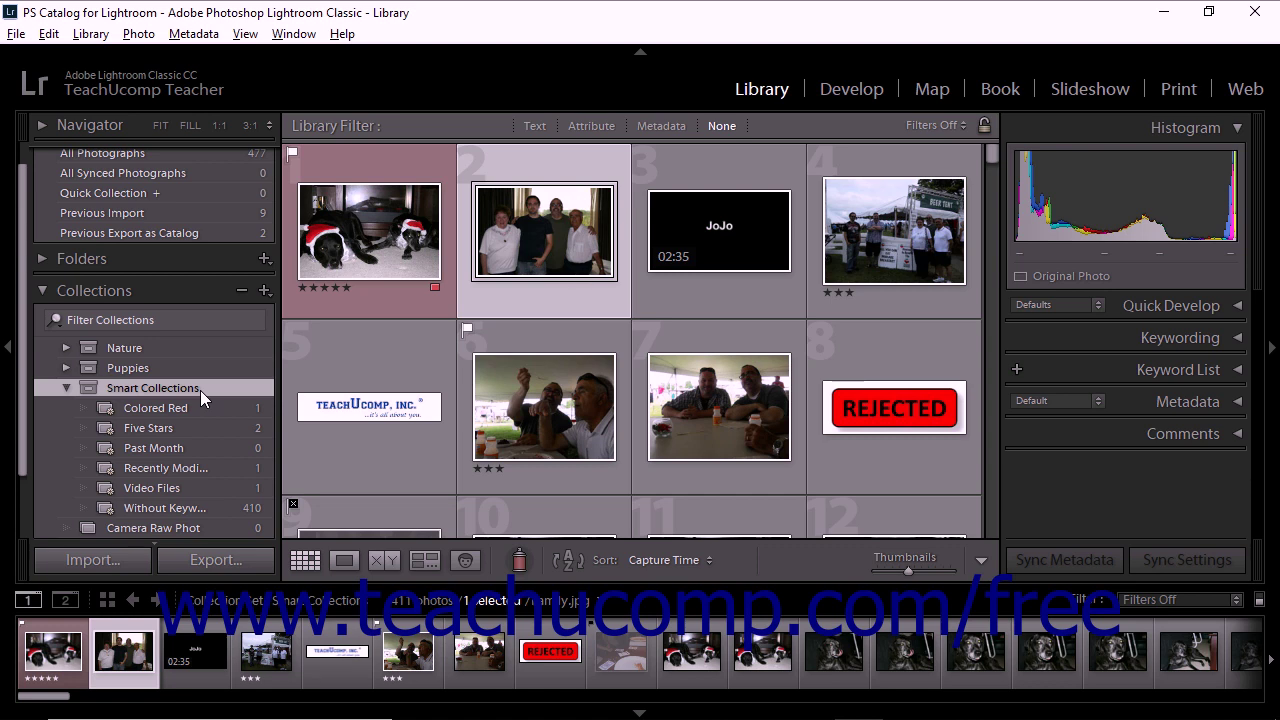
Start a new smart collection from the Collections panel's + menu.
left_click(90, 33)
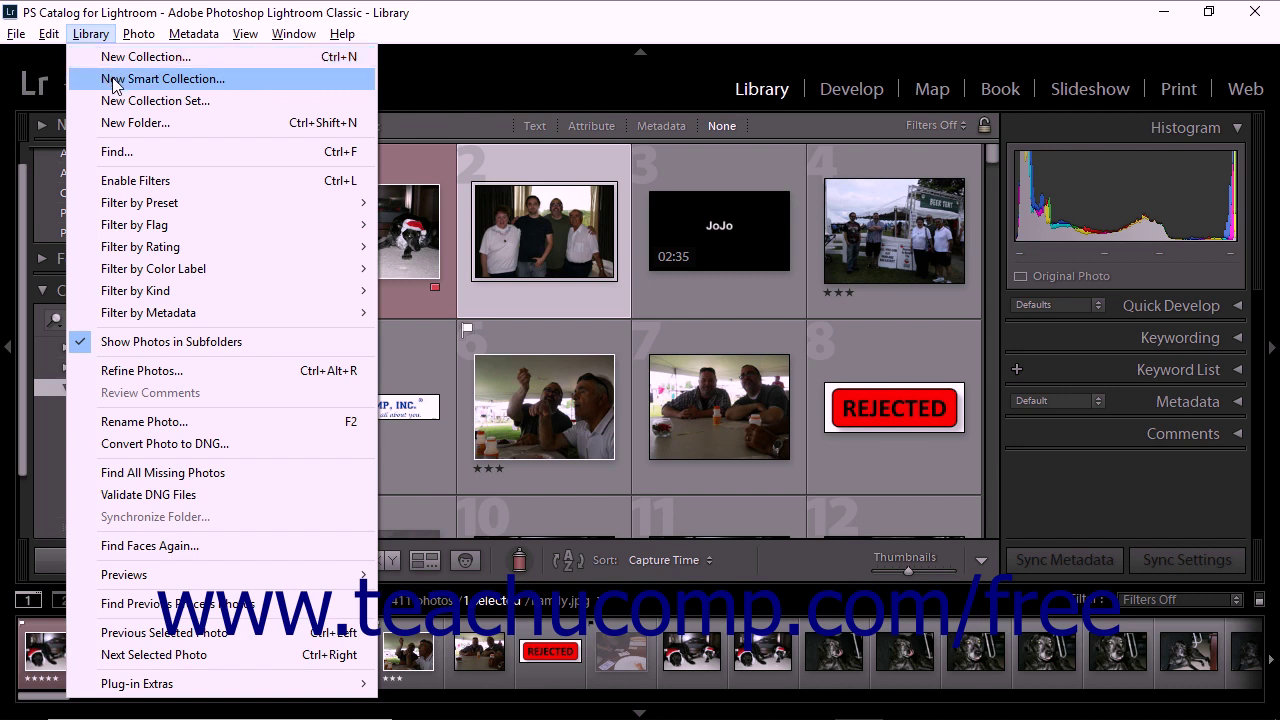
left_click(90, 33)
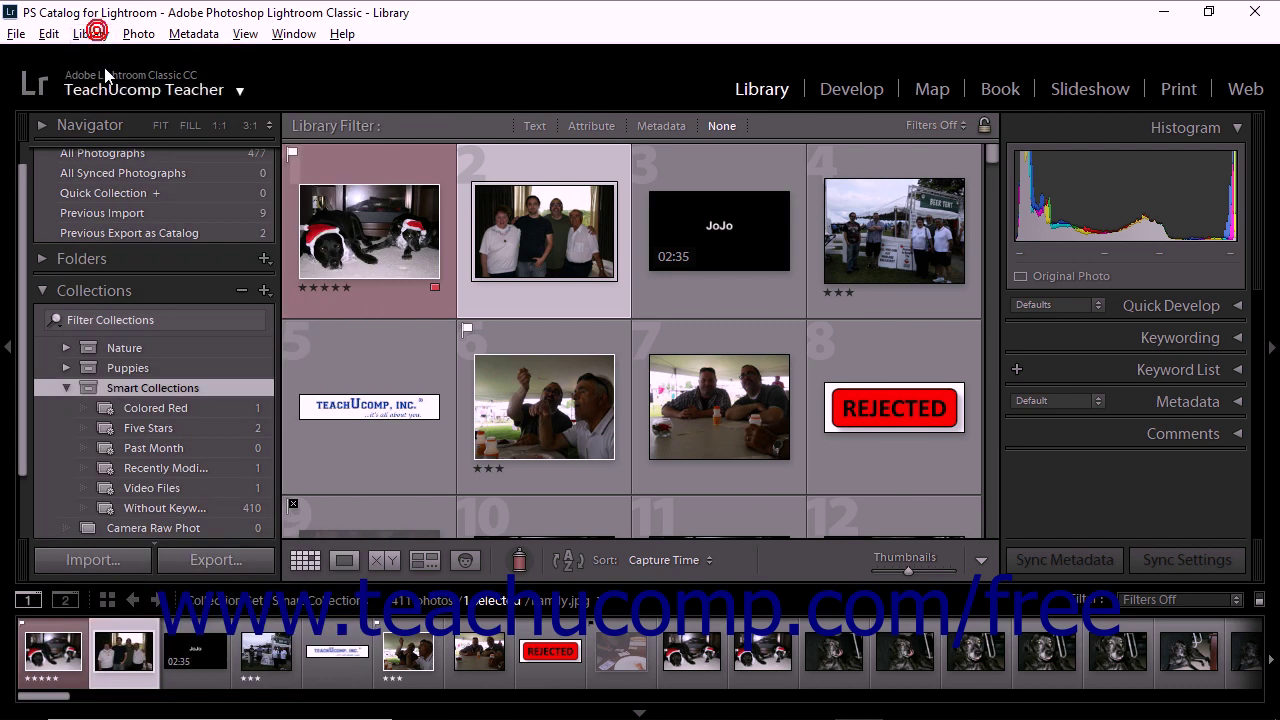
left_click(265, 291)
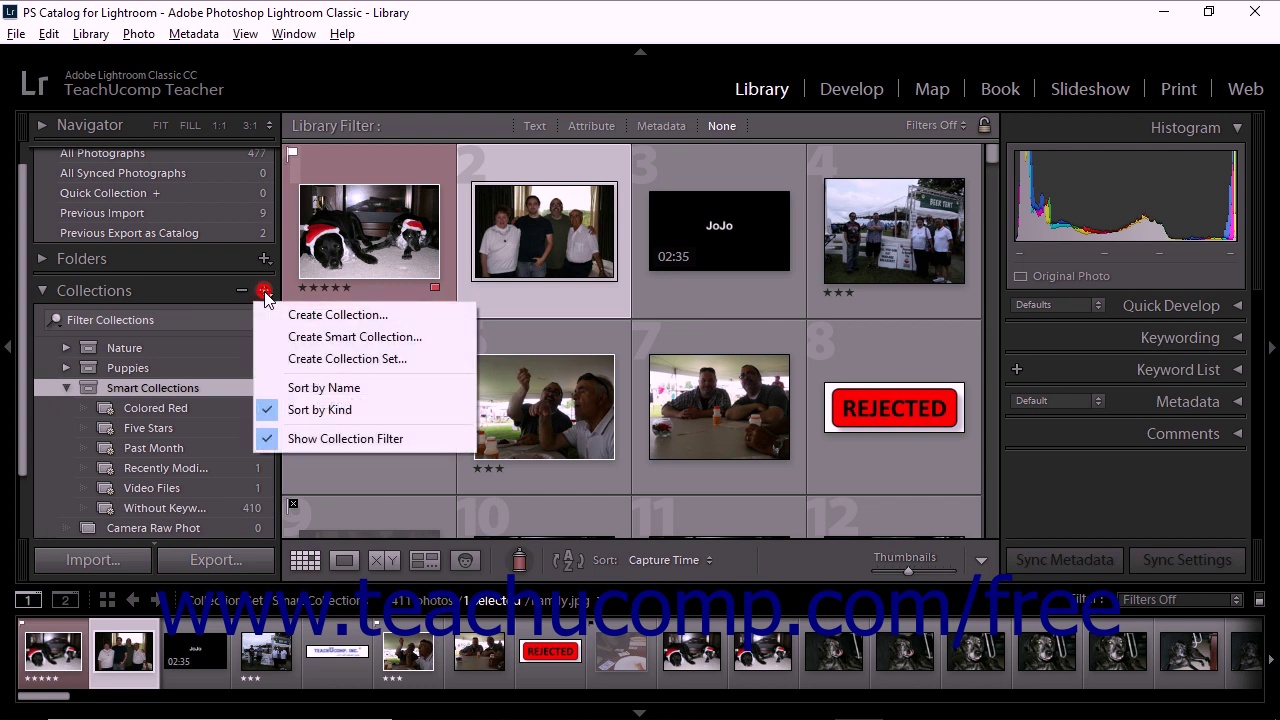
left_click(304, 337)
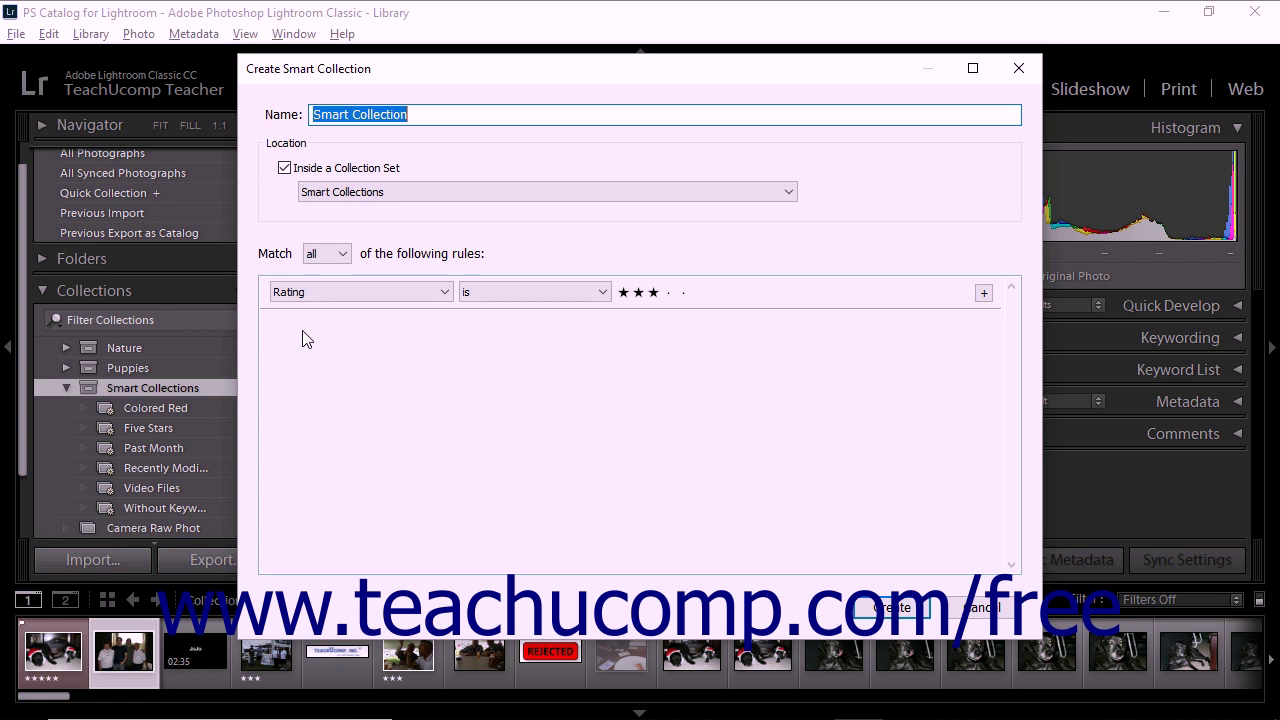
Name the smart collection 'Three Stars' and keep it inside the Smart Collections set.
type("Three Stars")
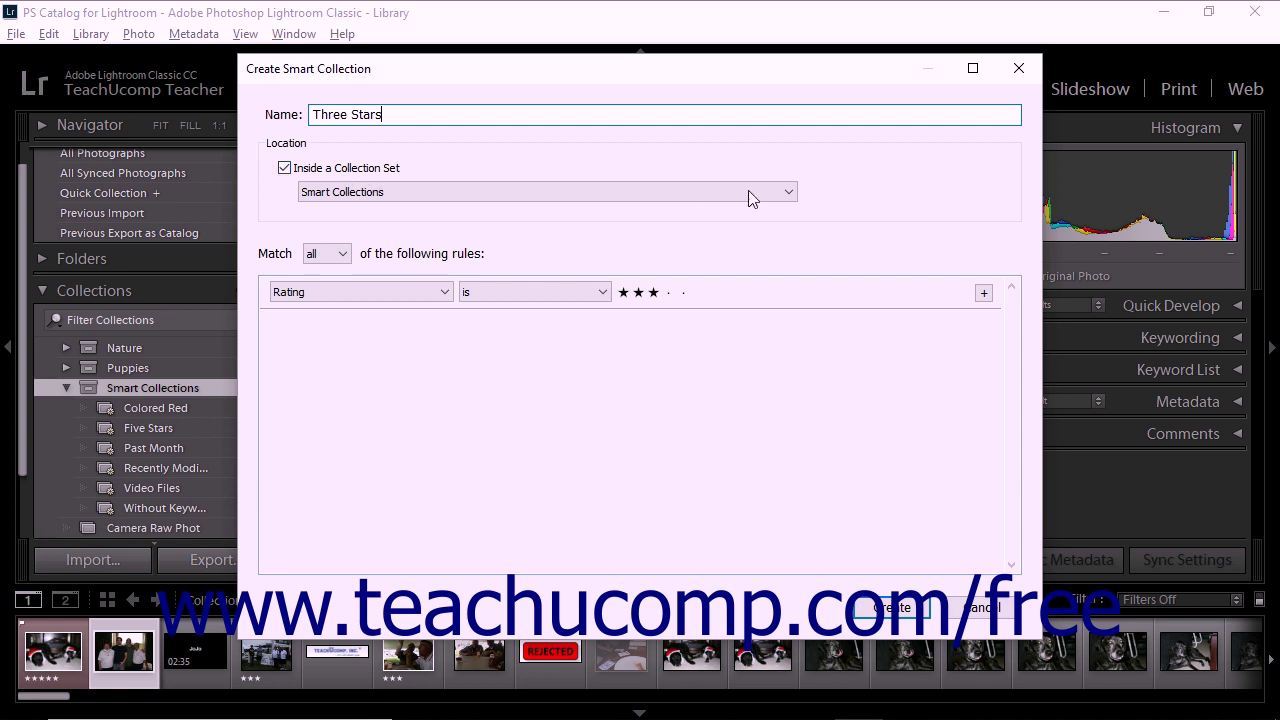
left_click(788, 192)
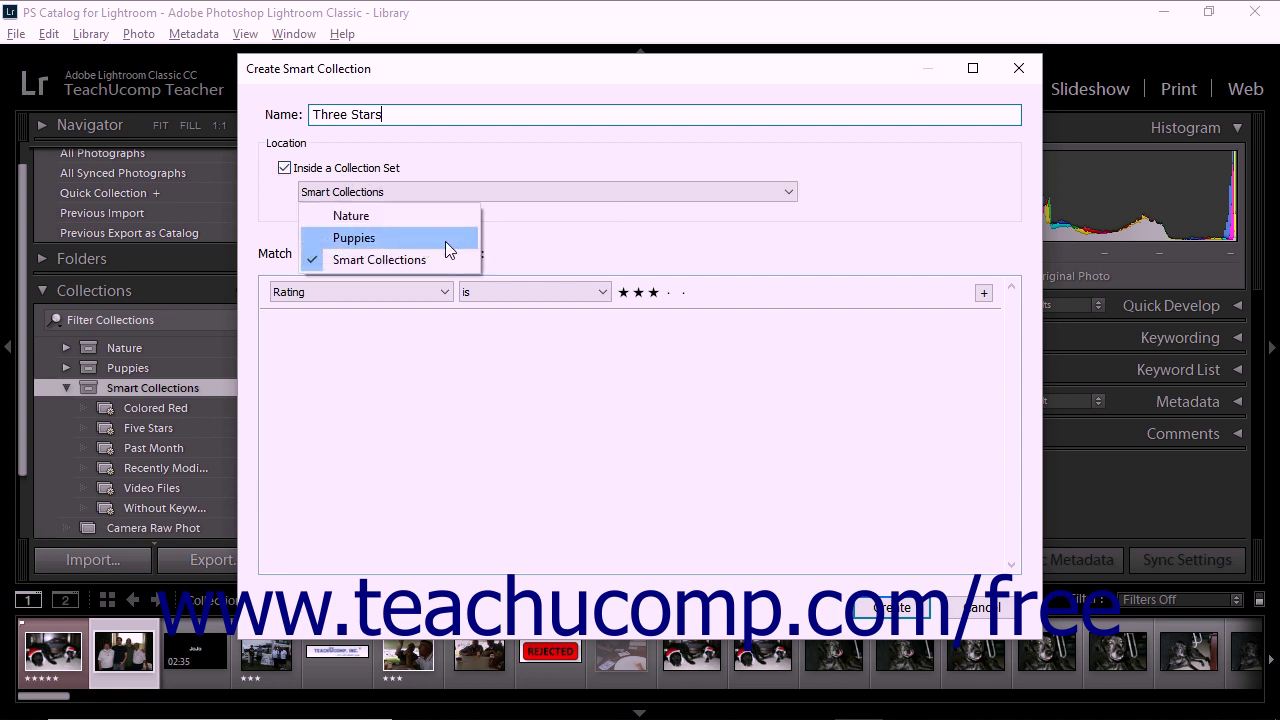
left_click(422, 260)
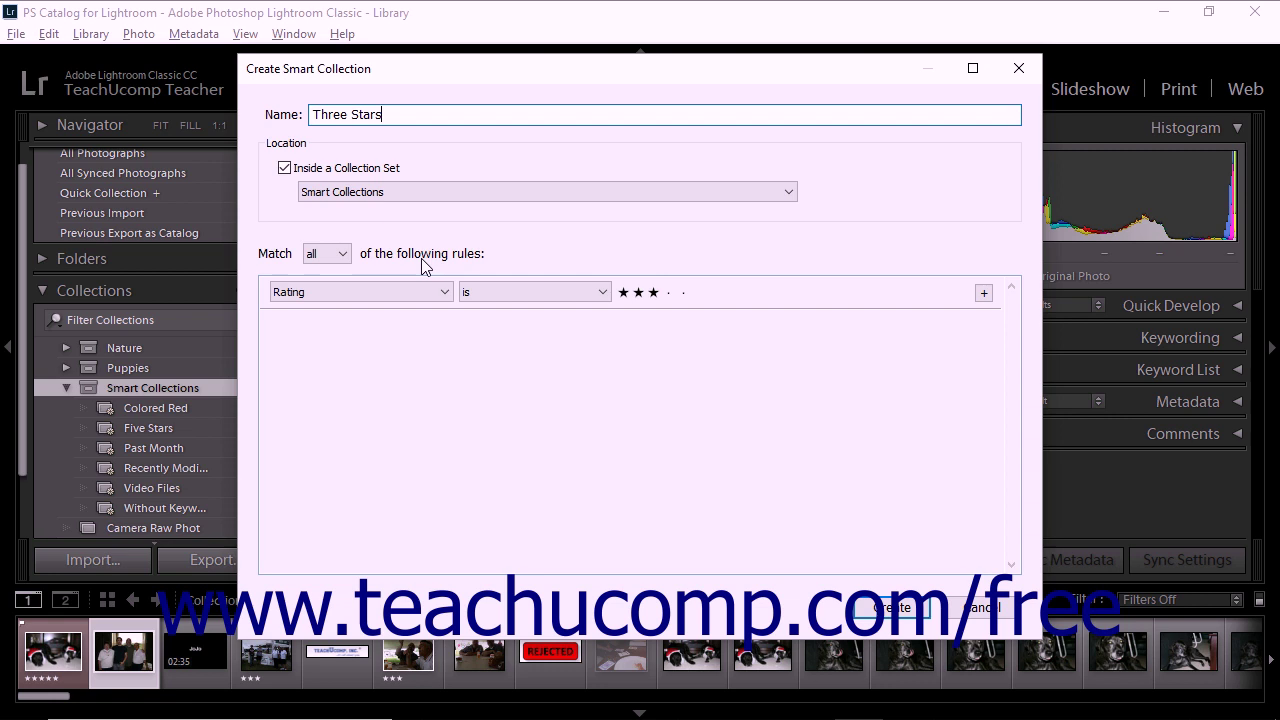
left_click(343, 256)
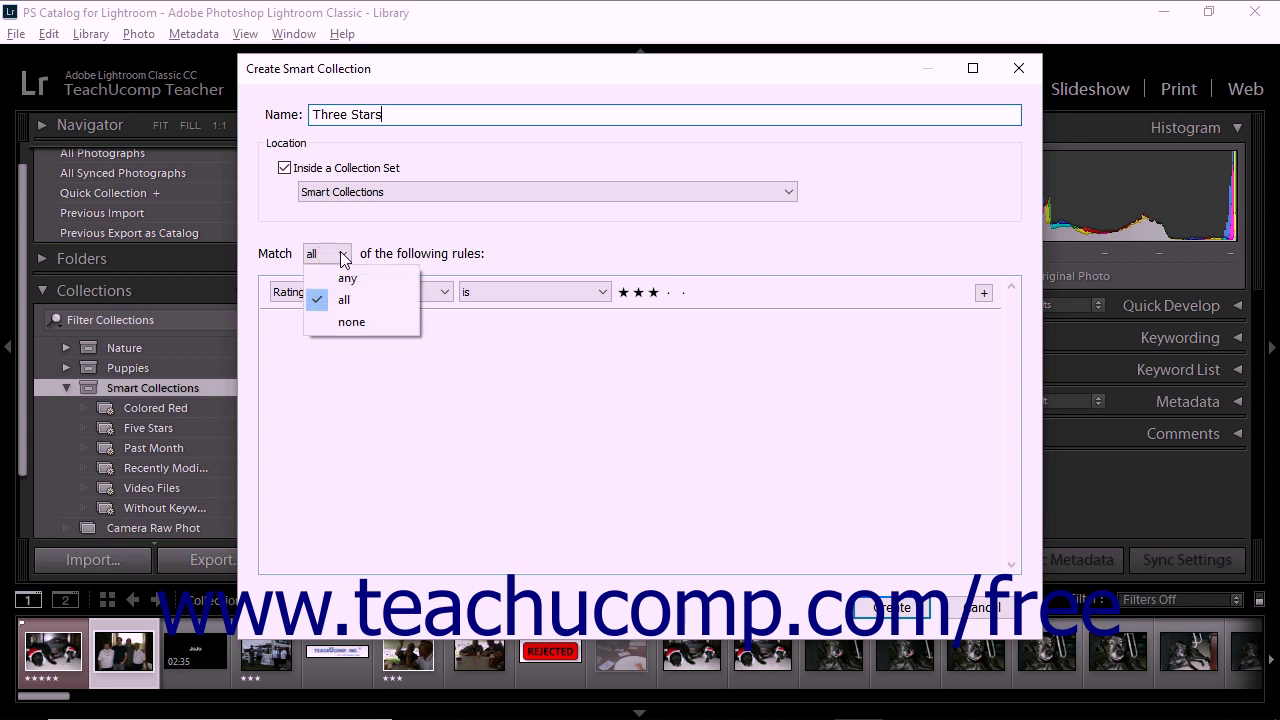
left_click(343, 299)
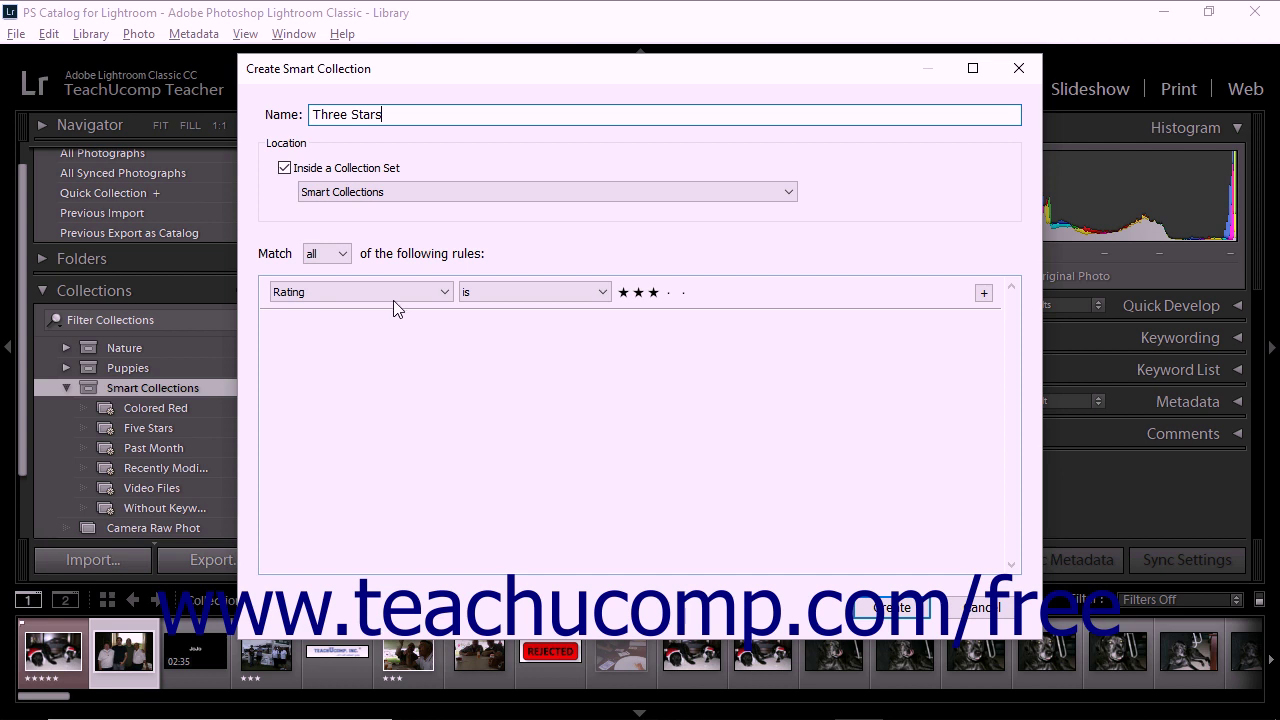
left_click(447, 291)
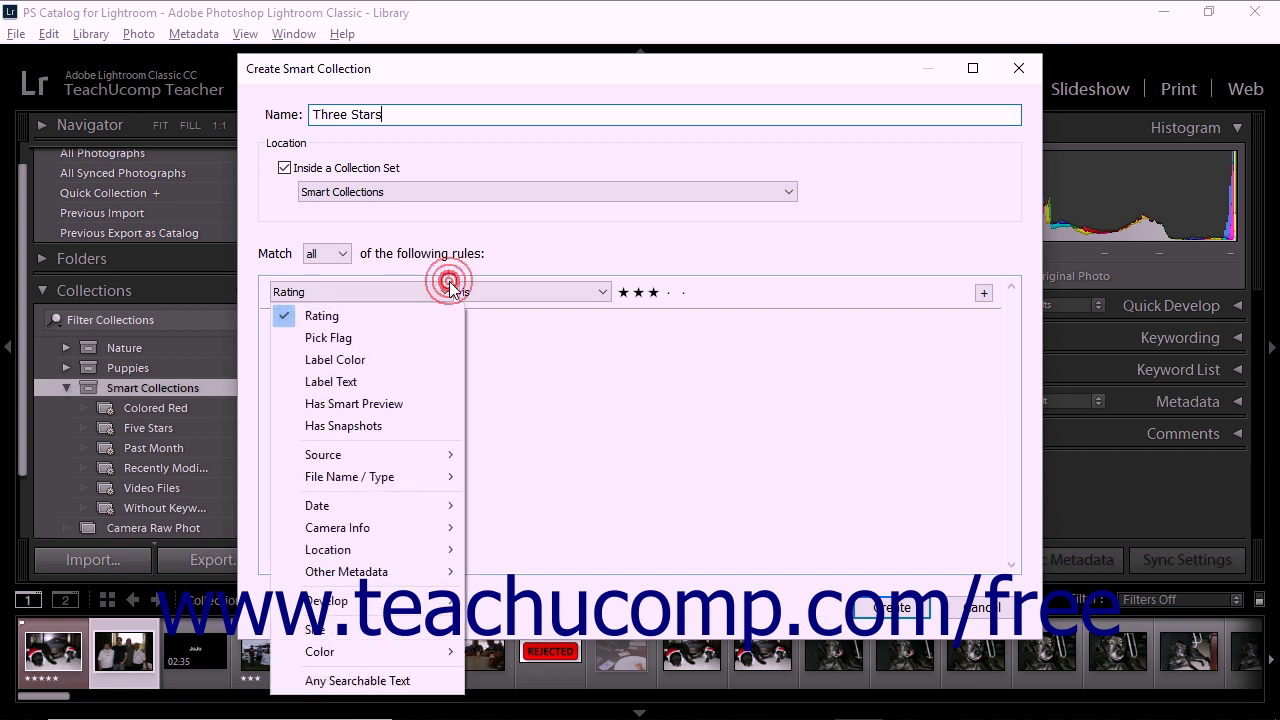
left_click(398, 316)
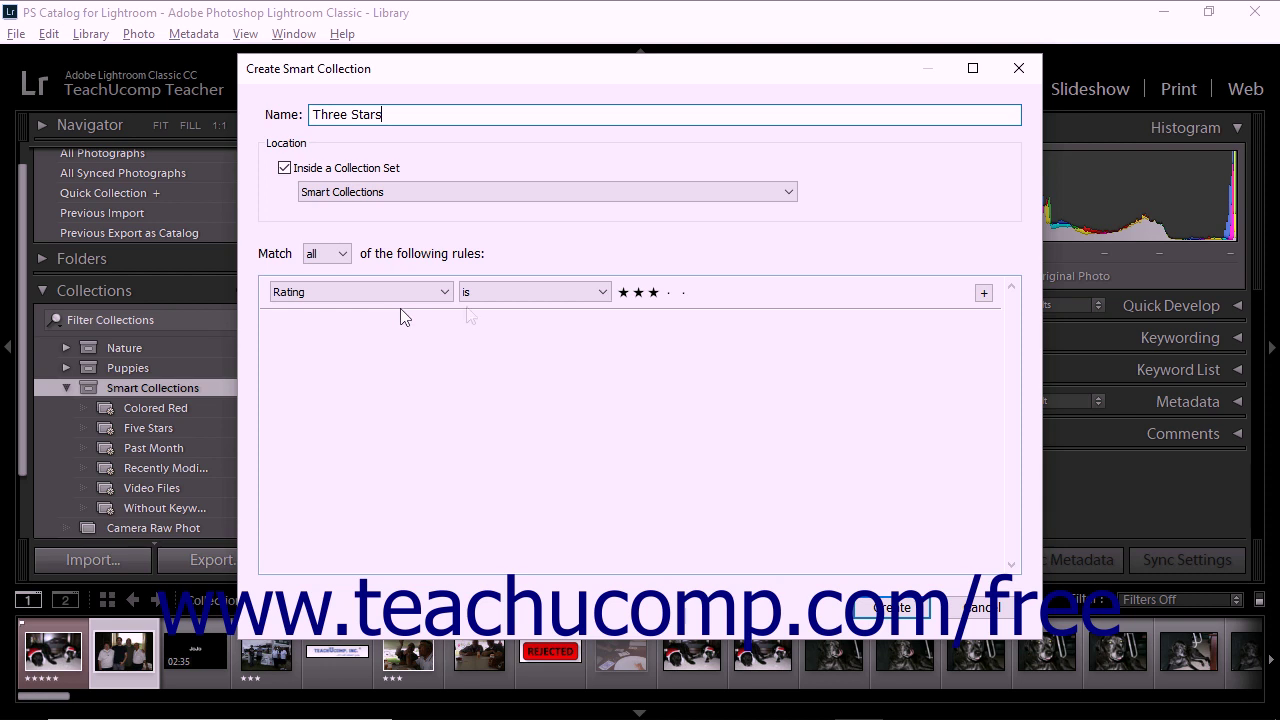
left_click(599, 293)
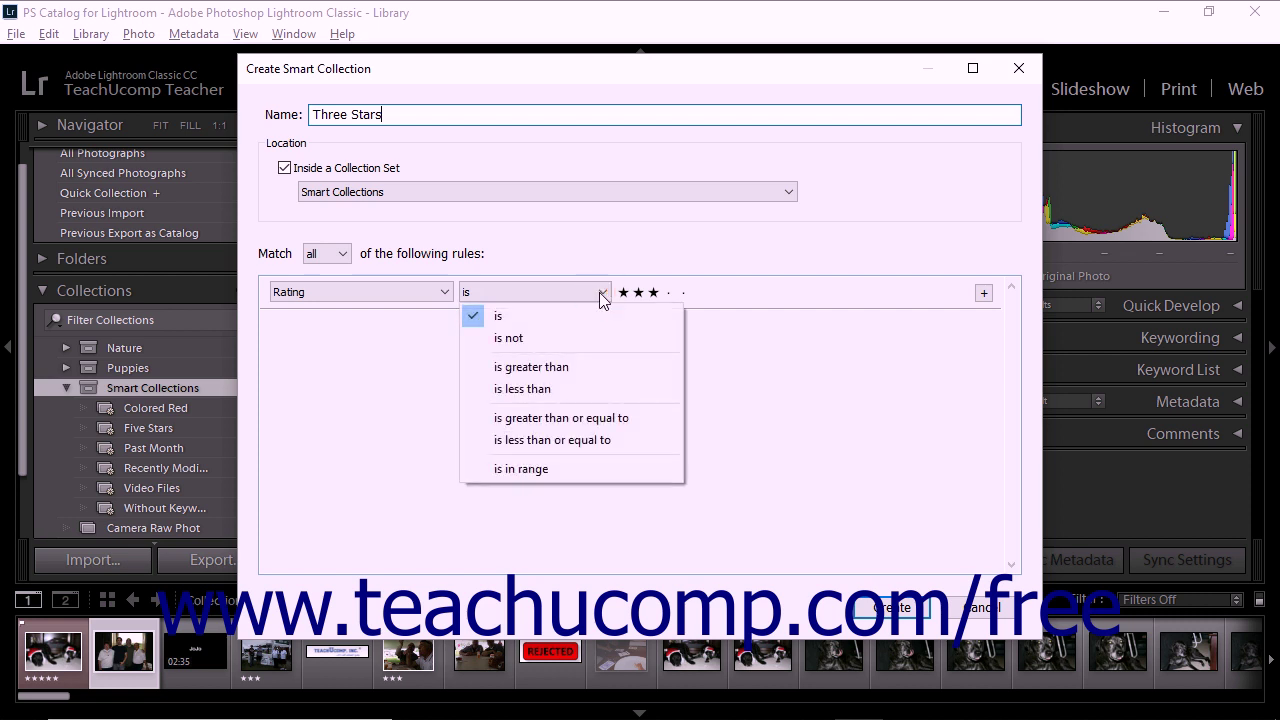
left_click(571, 317)
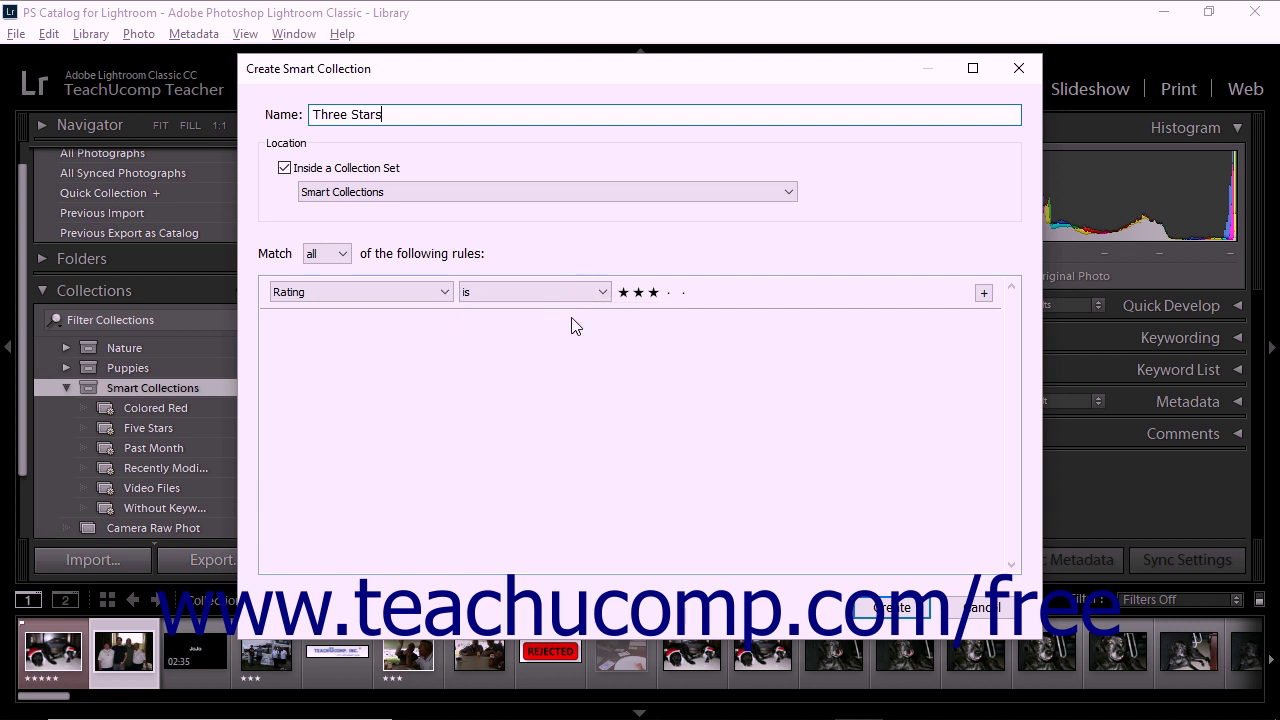
left_click(652, 294)
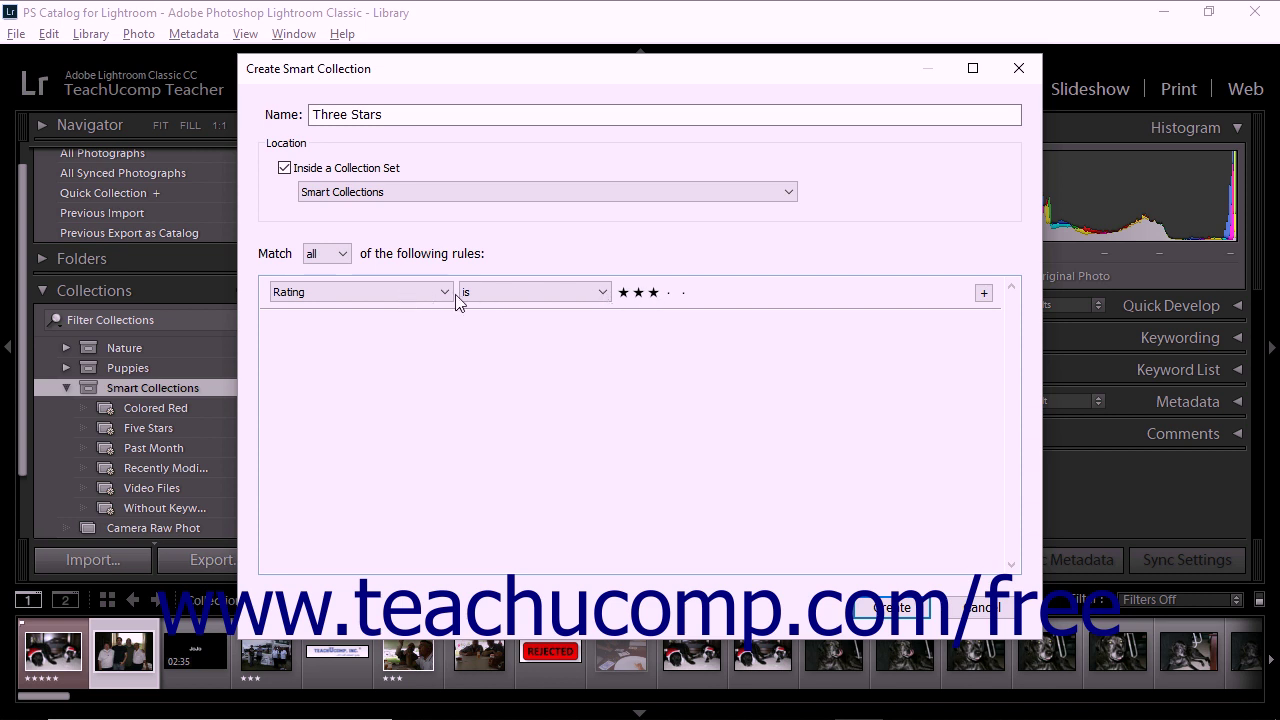
left_click(607, 293)
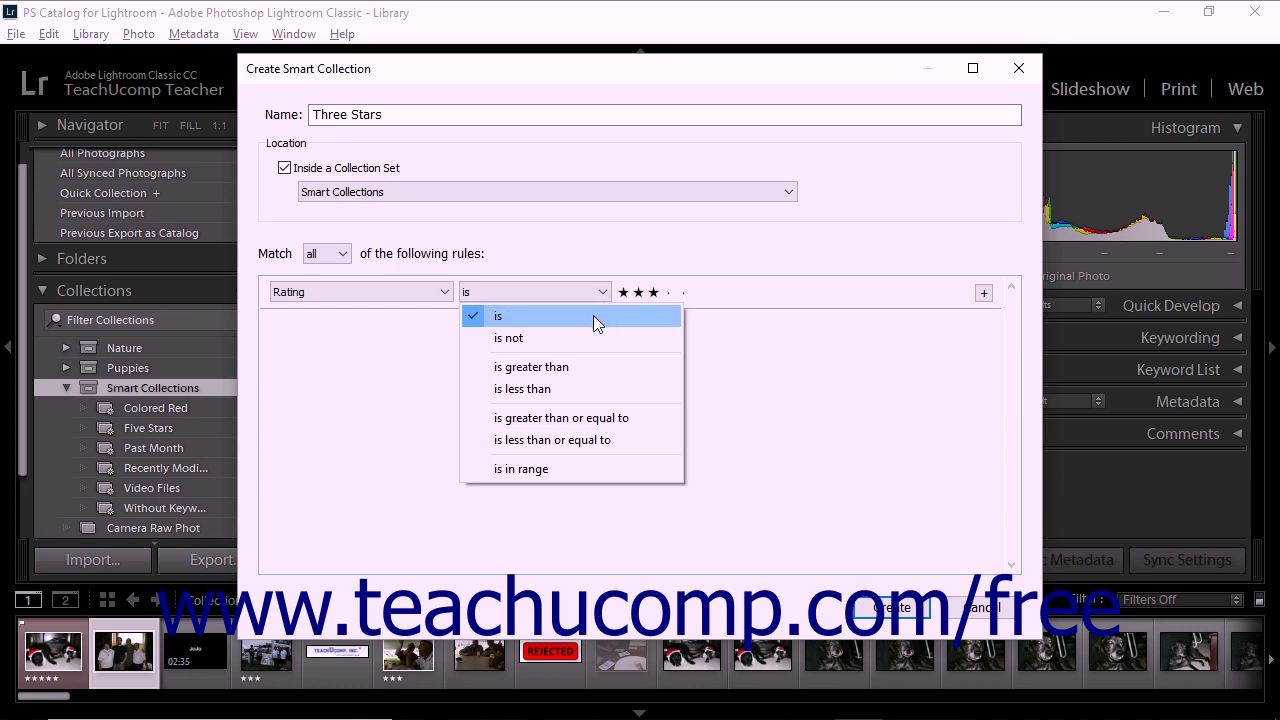
left_click(593, 318)
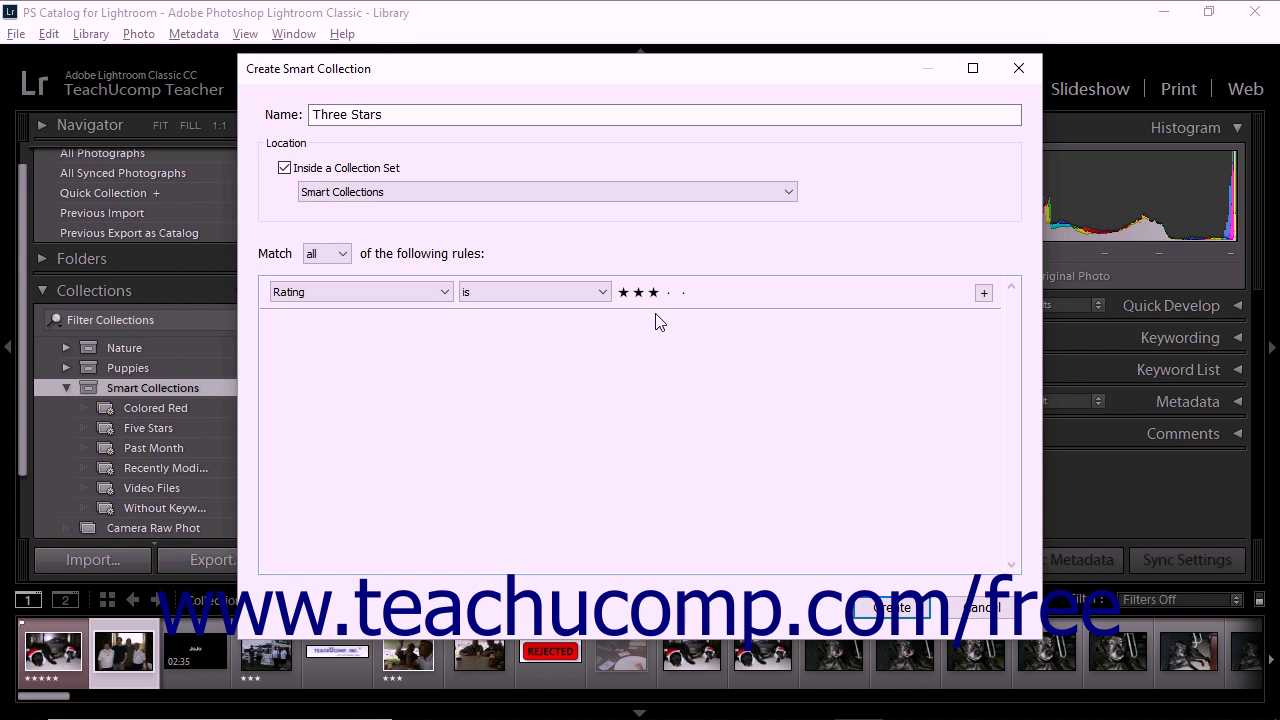
left_click(984, 293)
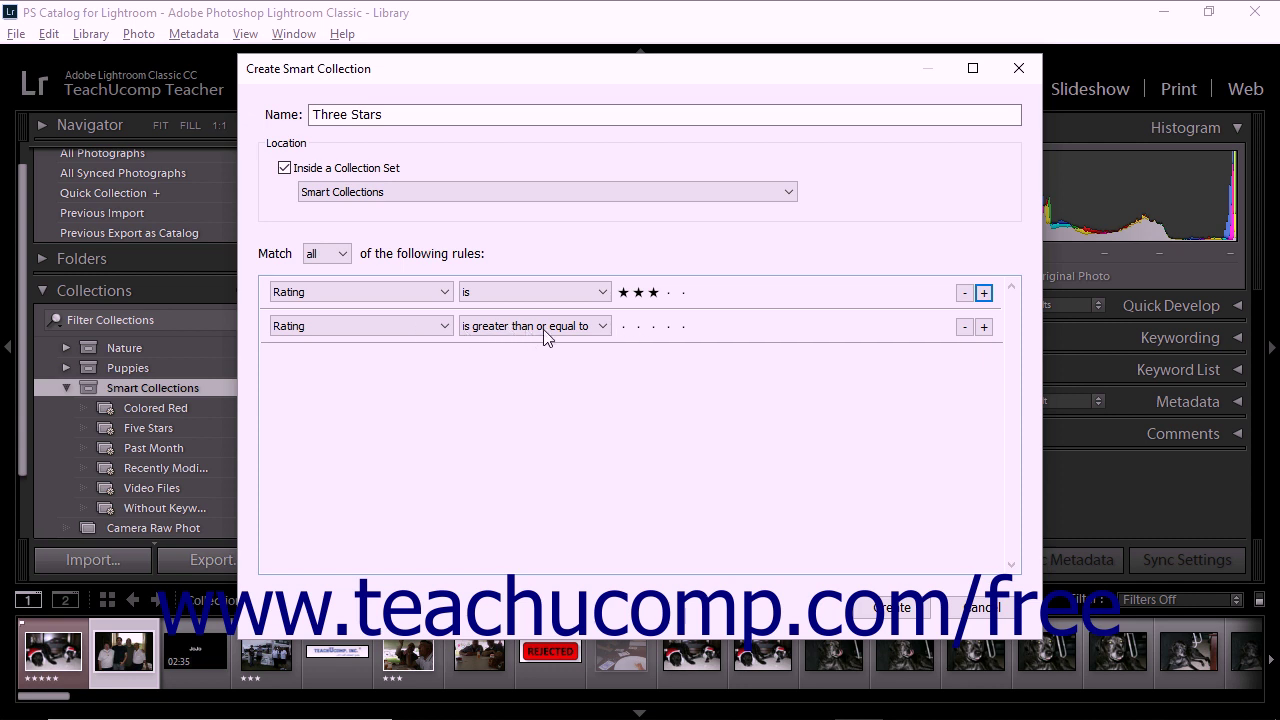
left_click(446, 327)
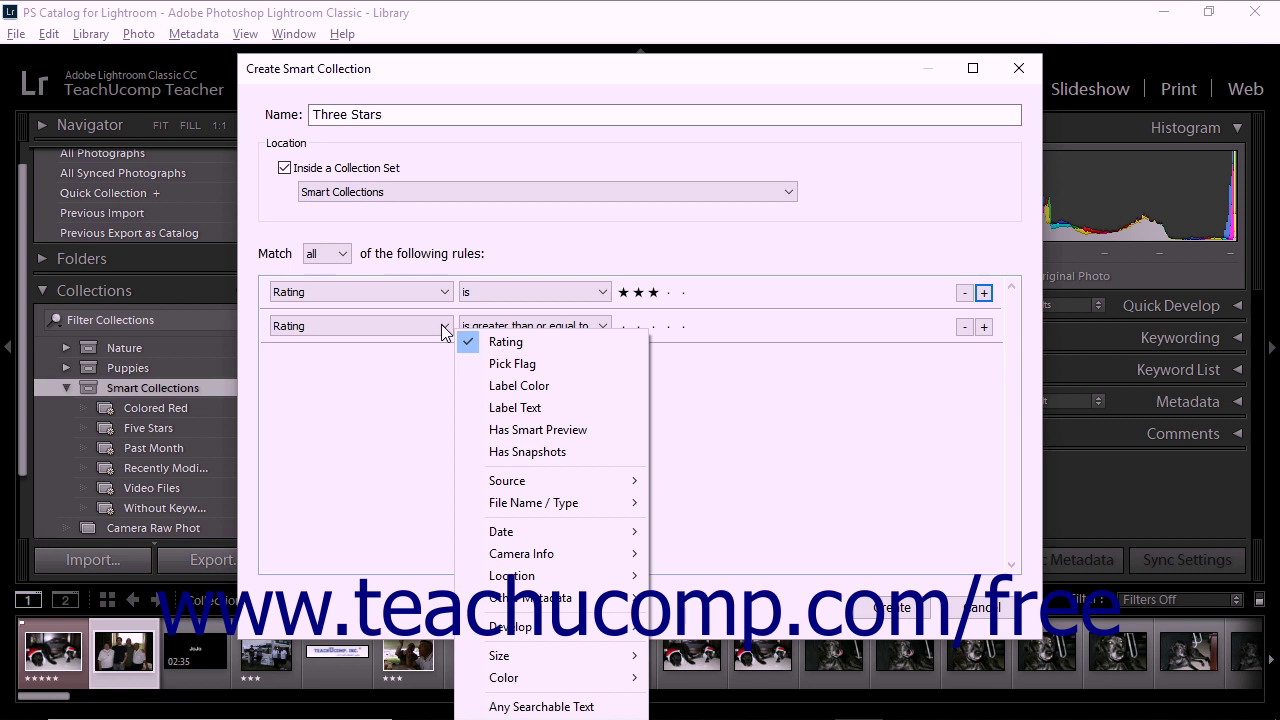
left_click(527, 365)
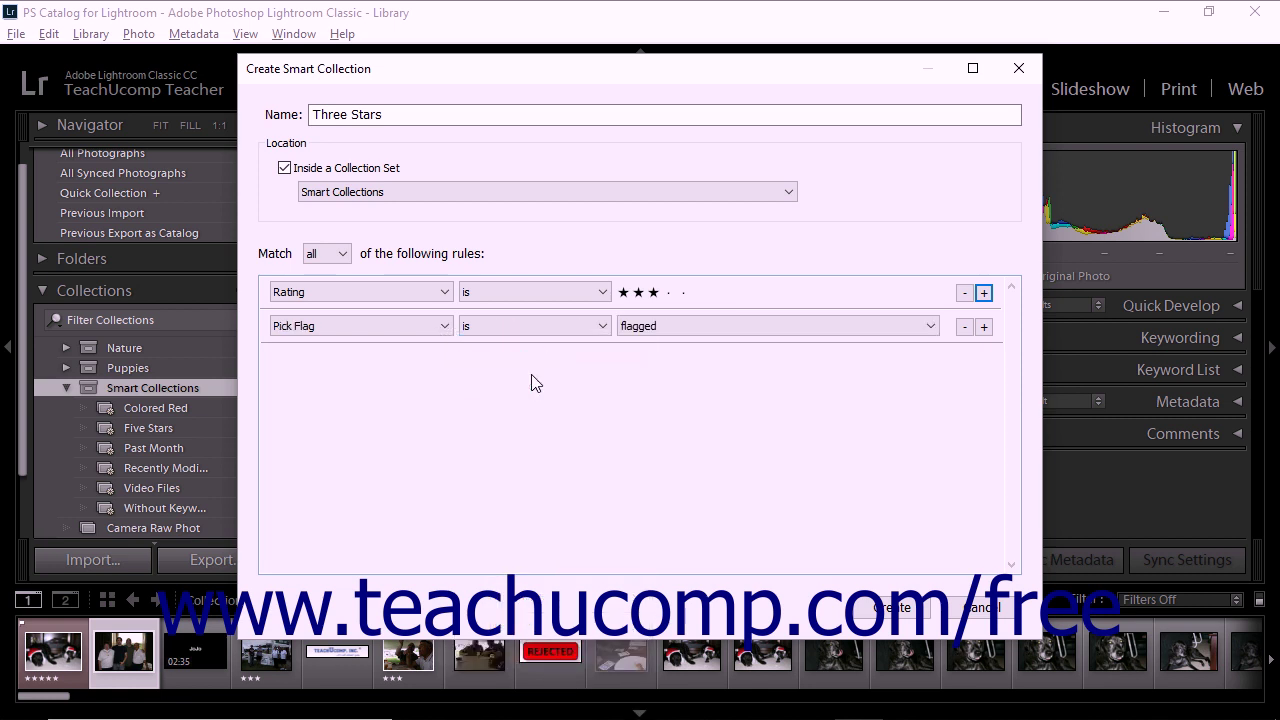
left_click(964, 327)
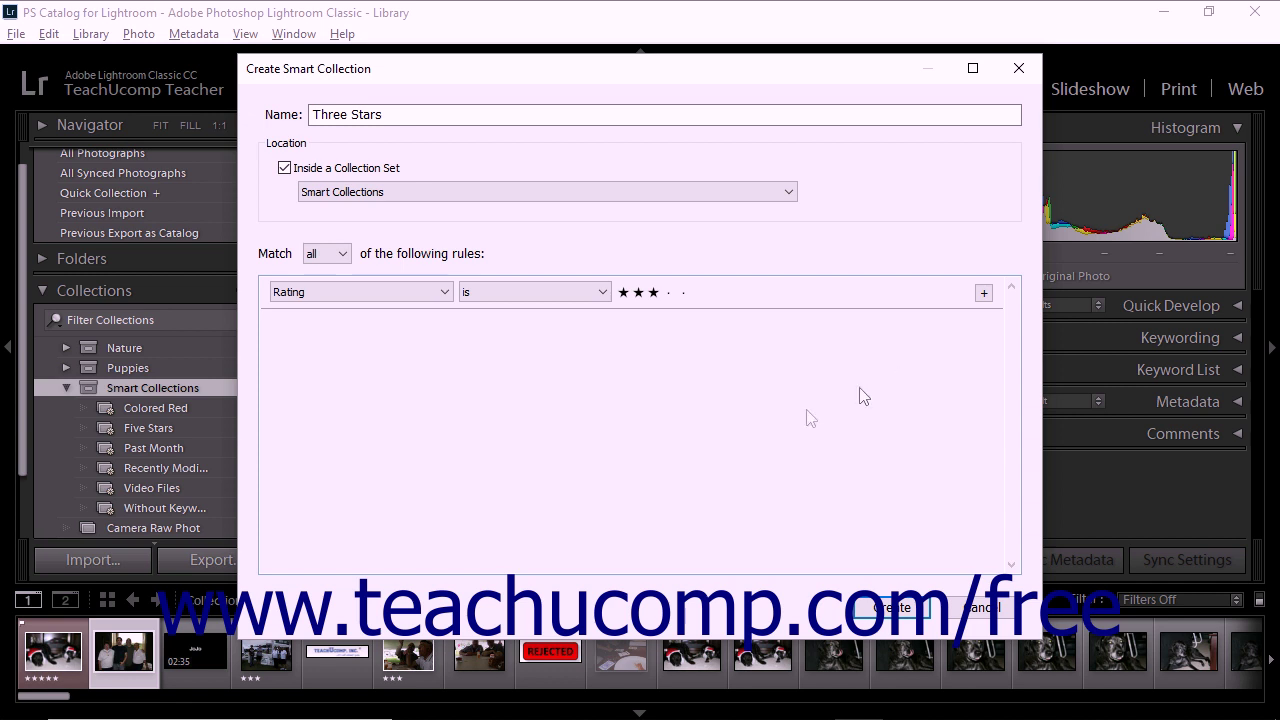
left_click(890, 608)
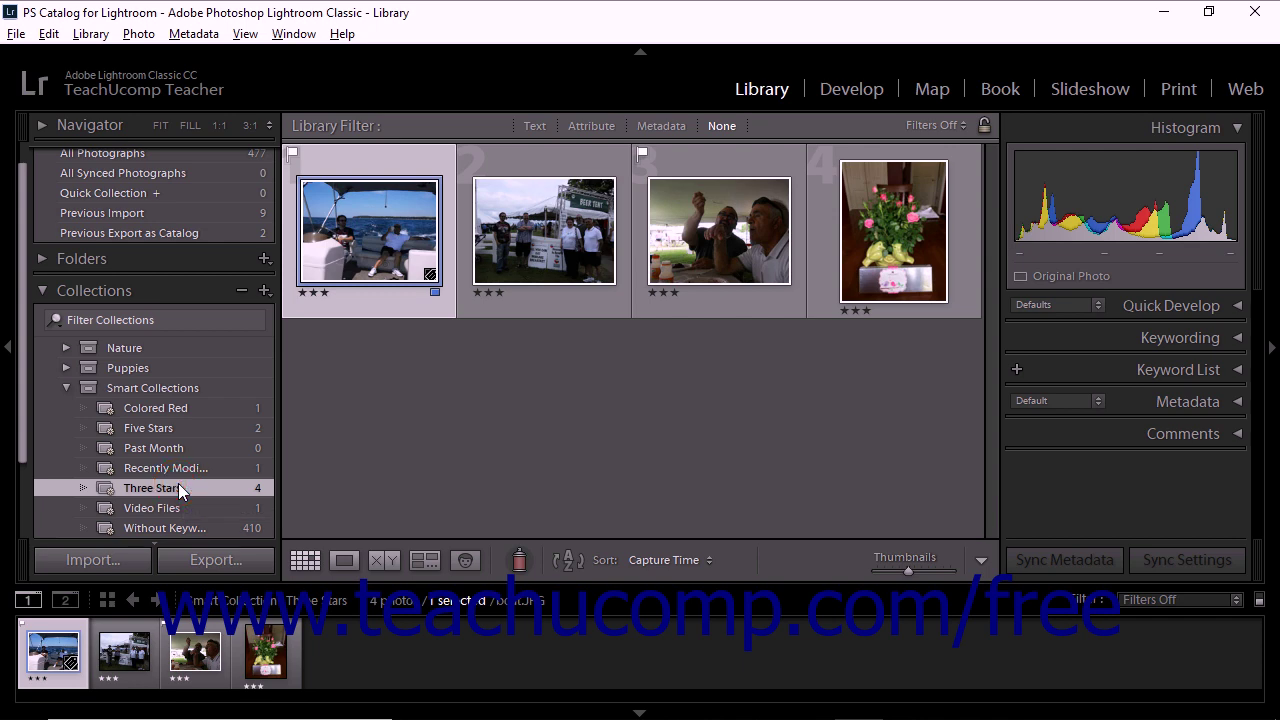
Rate the group photo three stars in All Photographs and confirm Three Stars now lists 5 photos.
scroll(210, 320, "up", 1)
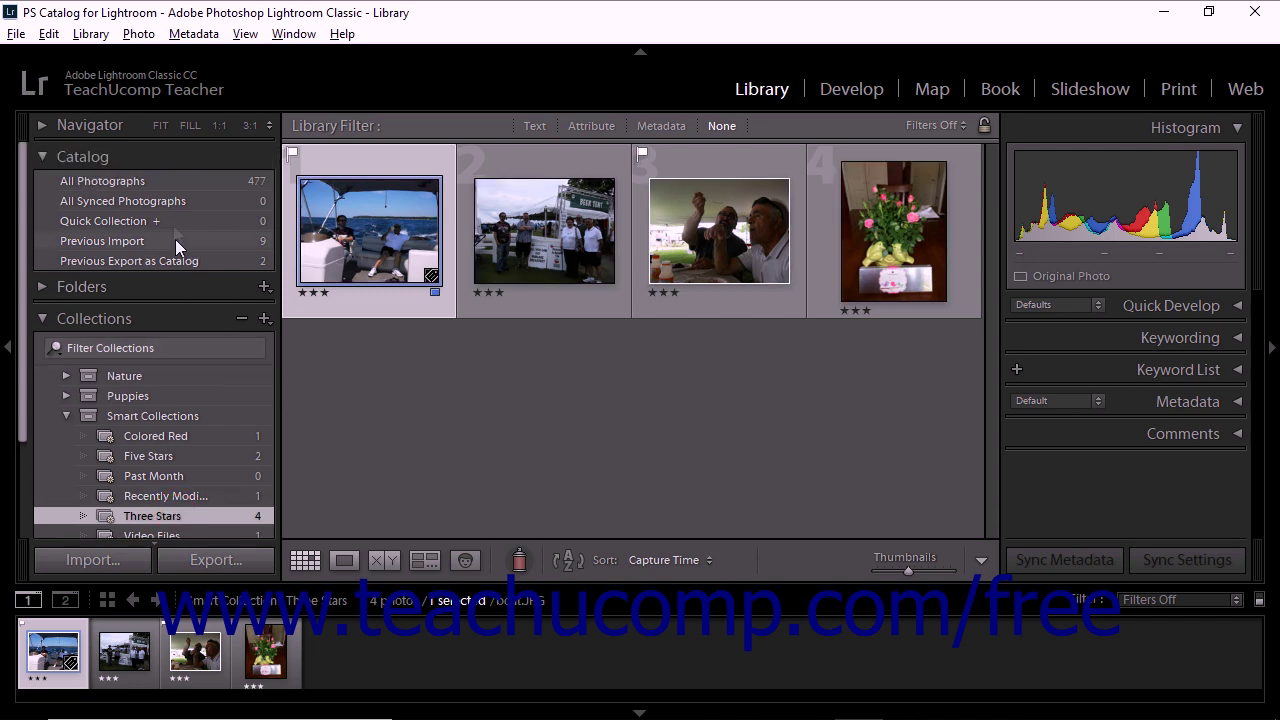
left_click(173, 176)
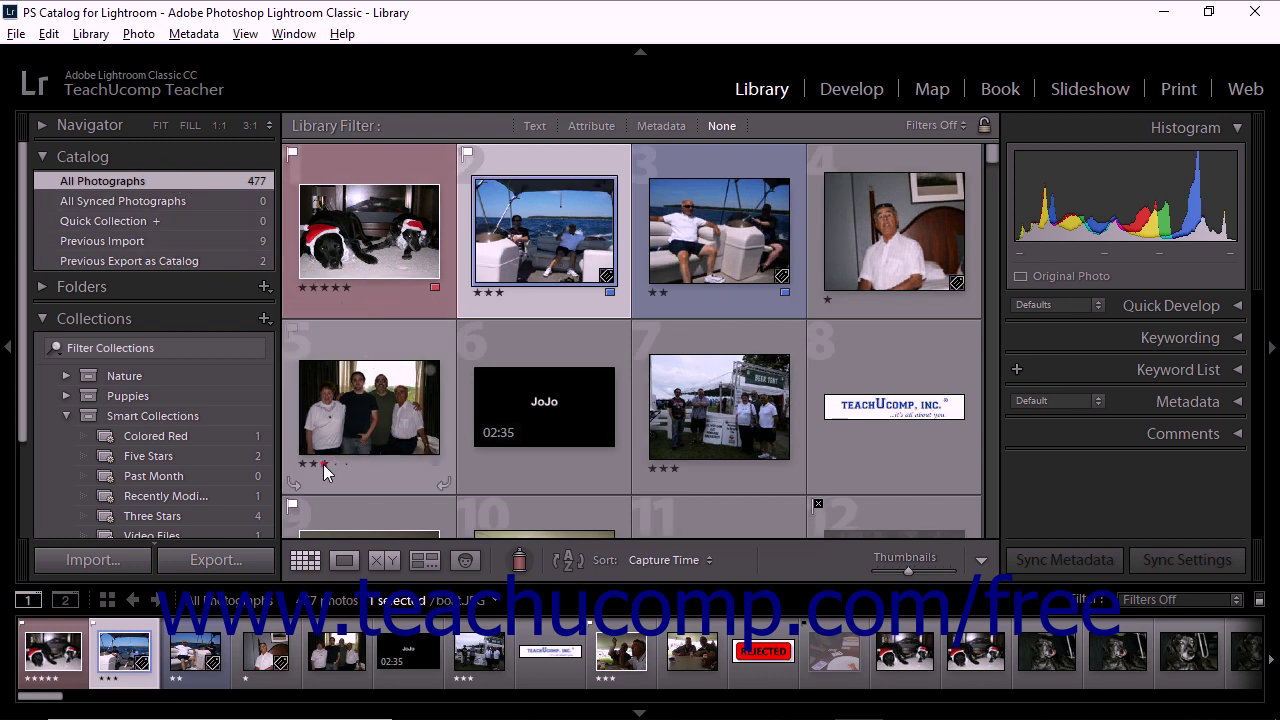
left_click(323, 464)
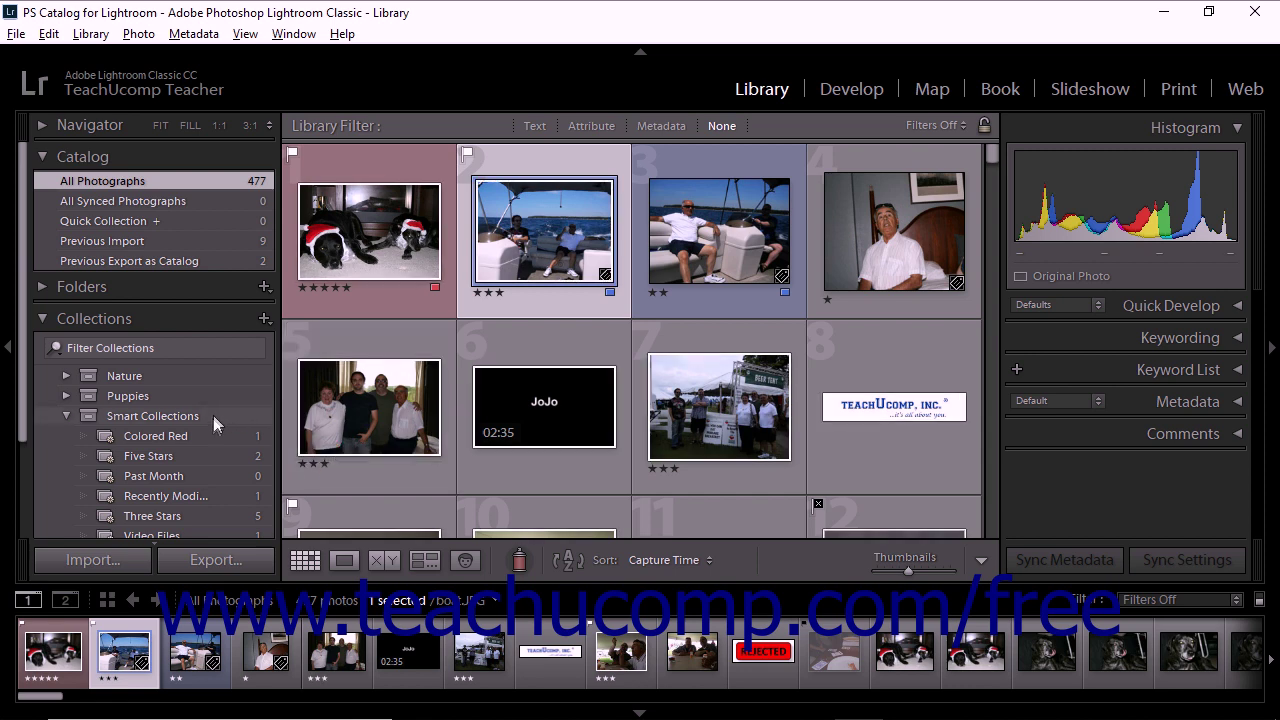
scroll(214, 424, "down", 1)
left_click(183, 487)
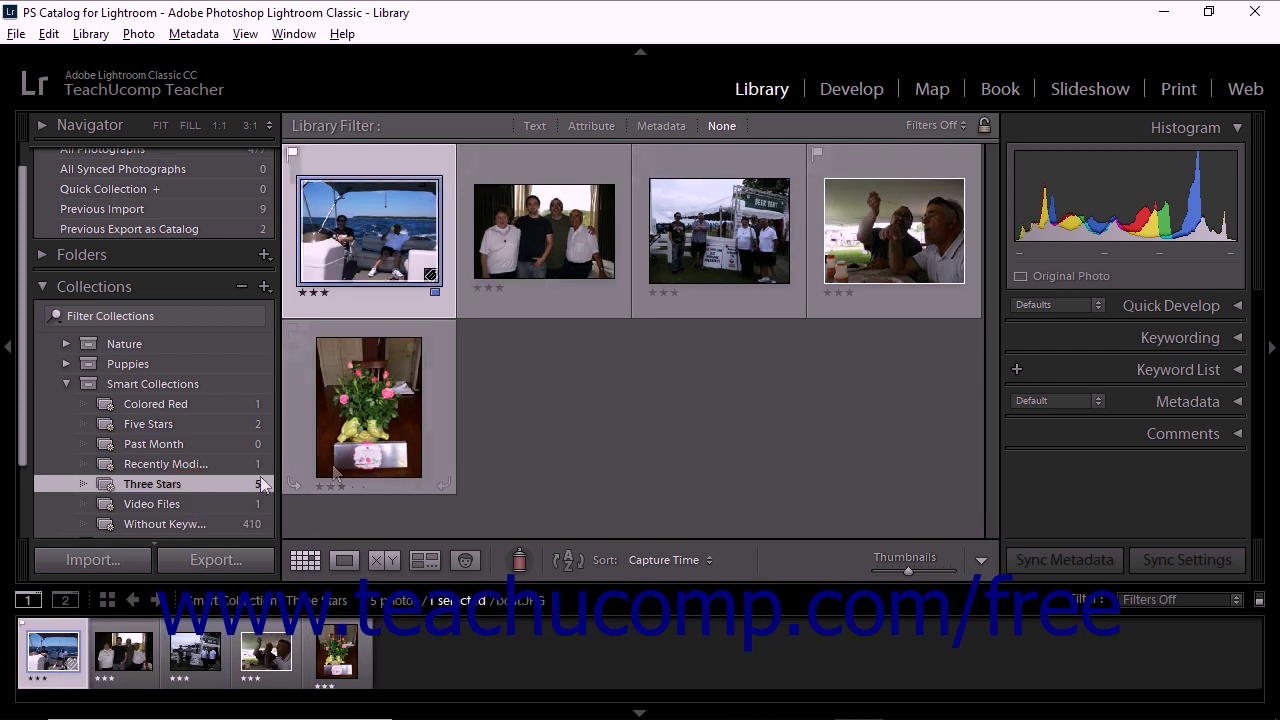